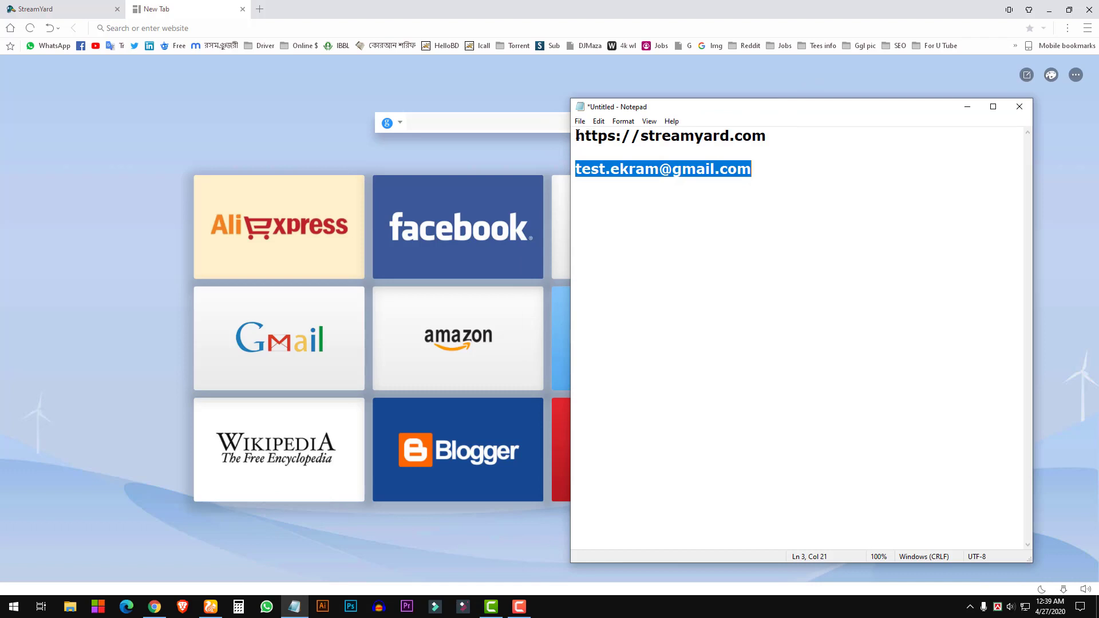
left_click_drag(577, 136, 769, 135)
key("ctrl+c")
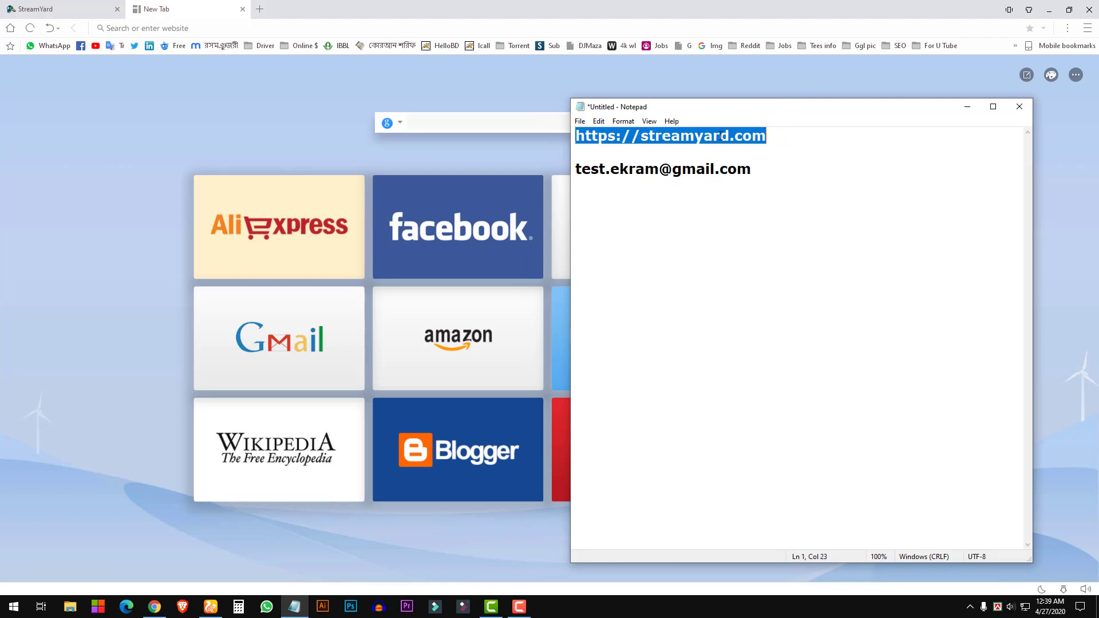
left_click(186, 32)
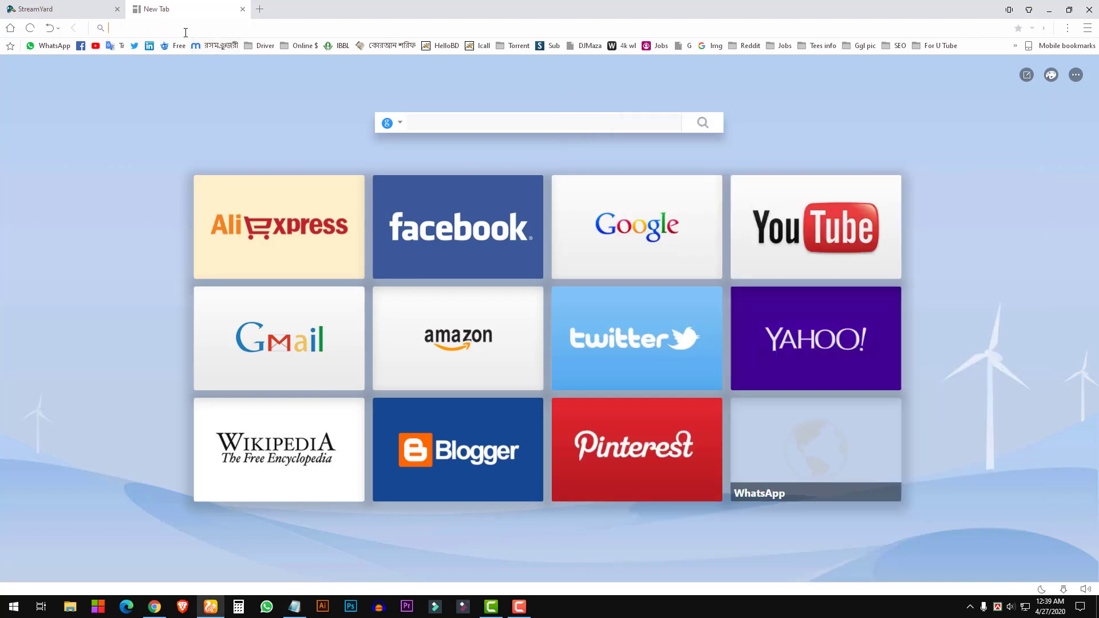
- Paste the streamyard.com address and load the StreamYard homepage
key("ctrl+v")
key("Return")
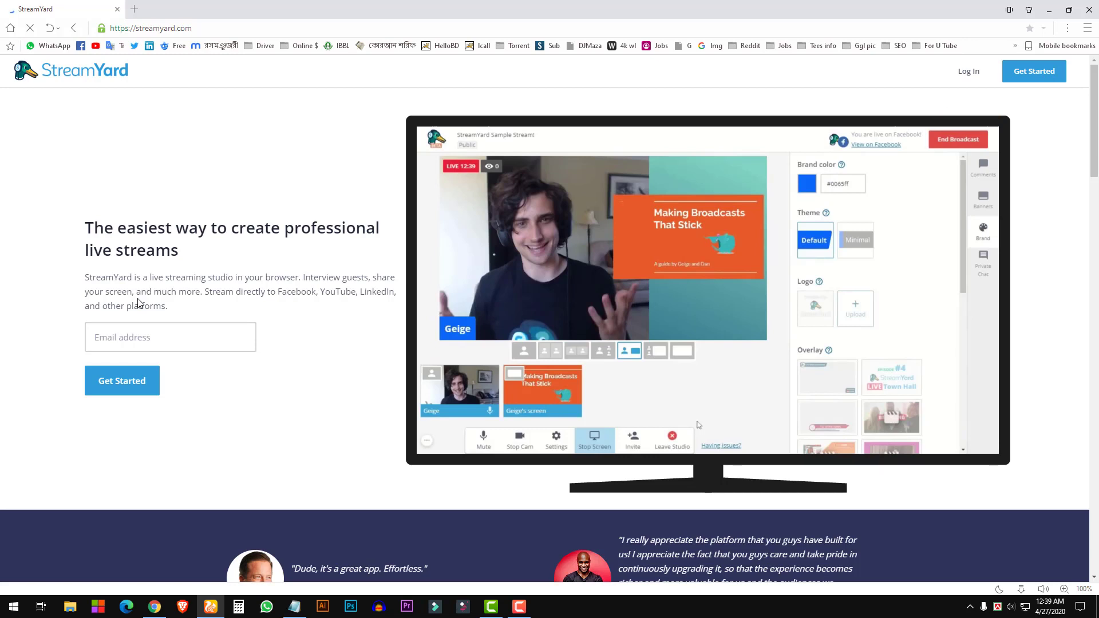
- Sign up with the test e-mail copied from Notepad, then type the emailed 6-digit login code
left_click(128, 341)
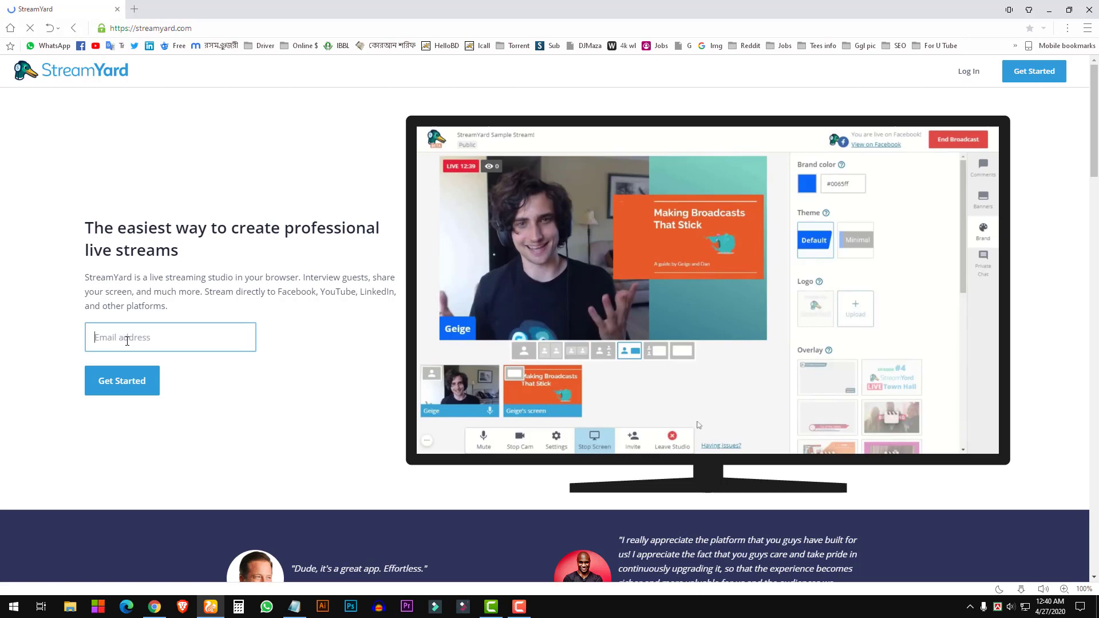
left_click(294, 606)
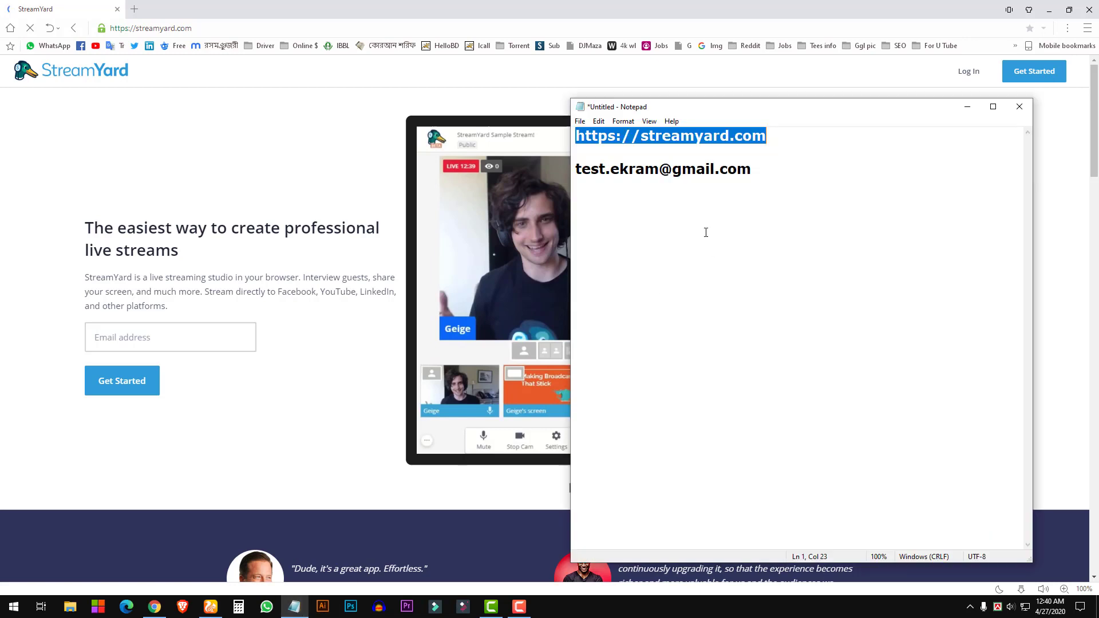
left_click(660, 172)
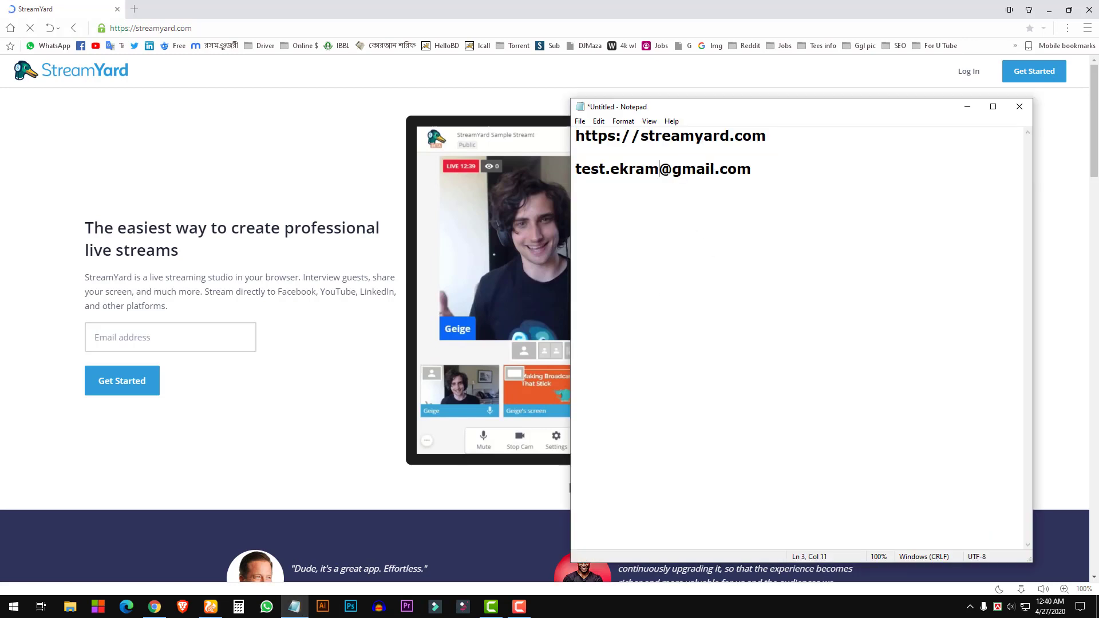
double_click(665, 170)
key("ctrl+c")
left_click(153, 338)
key("ctrl+v")
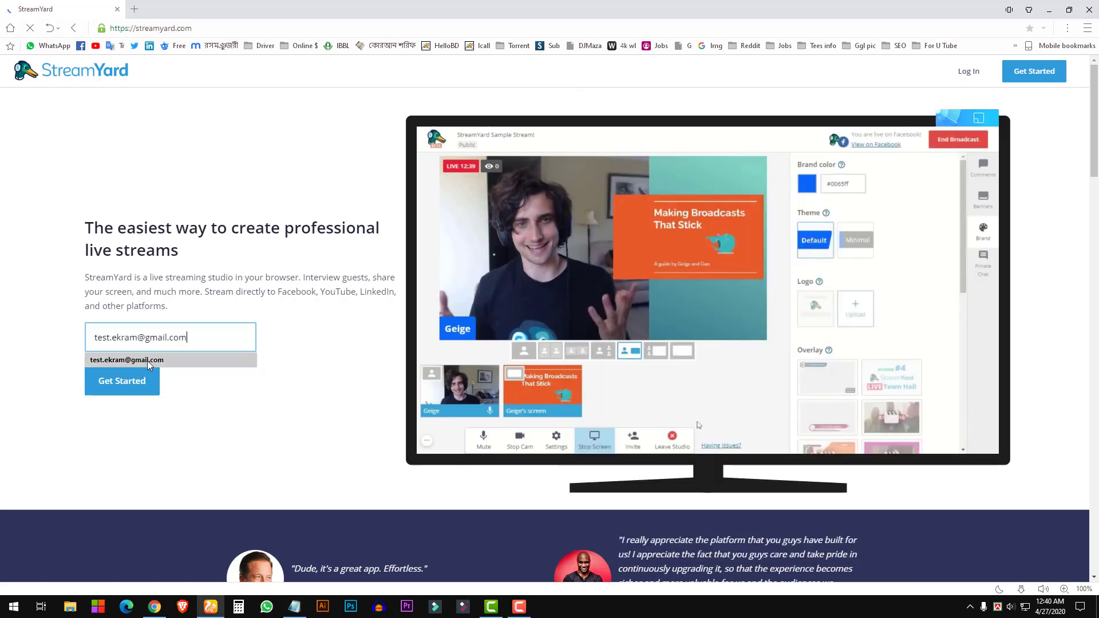
left_click(123, 380)
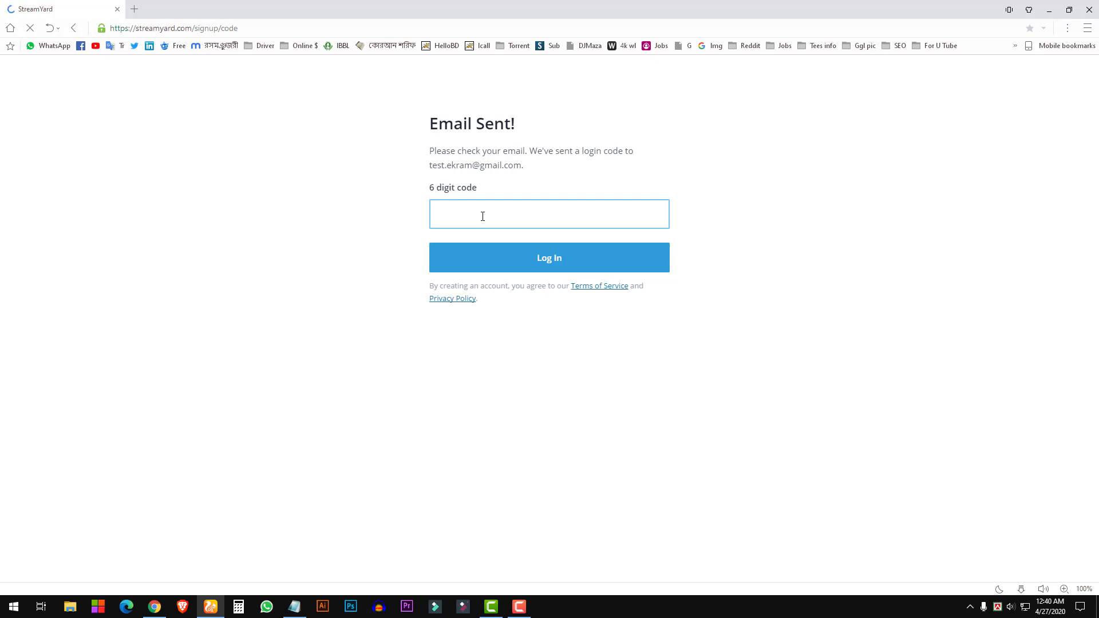
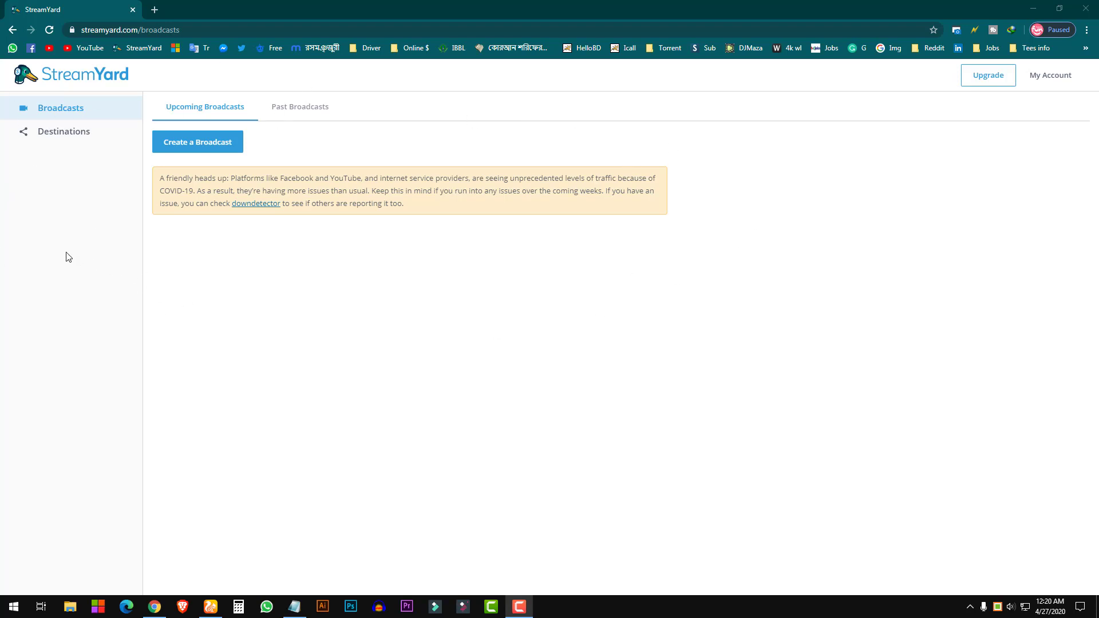
- Open Destinations and choose Add a Destination to list the available platforms
left_click(64, 138)
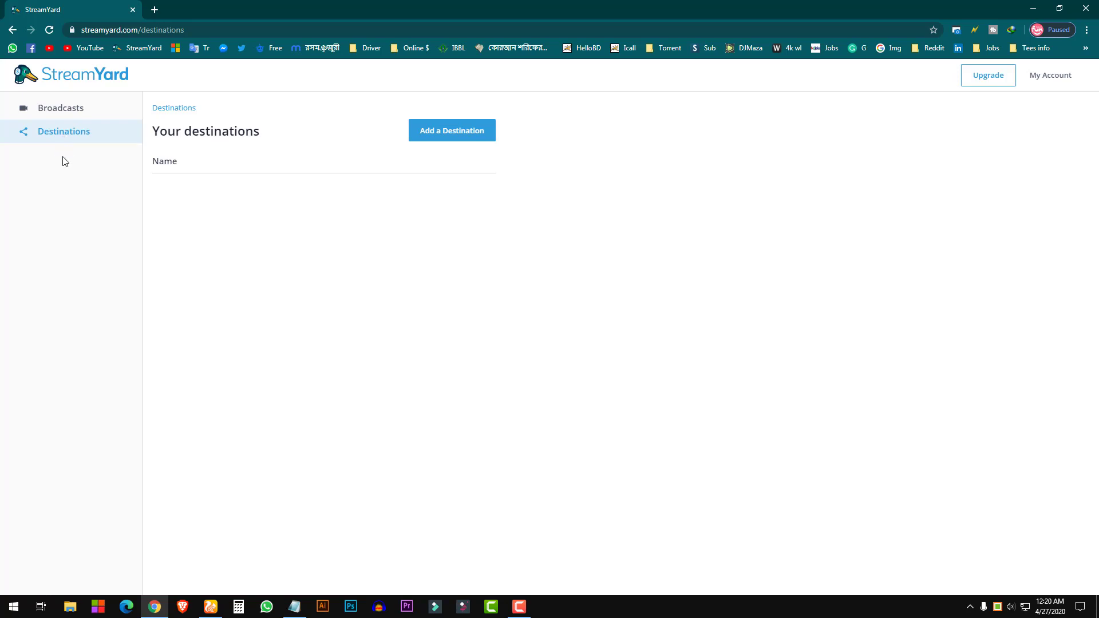
left_click(435, 136)
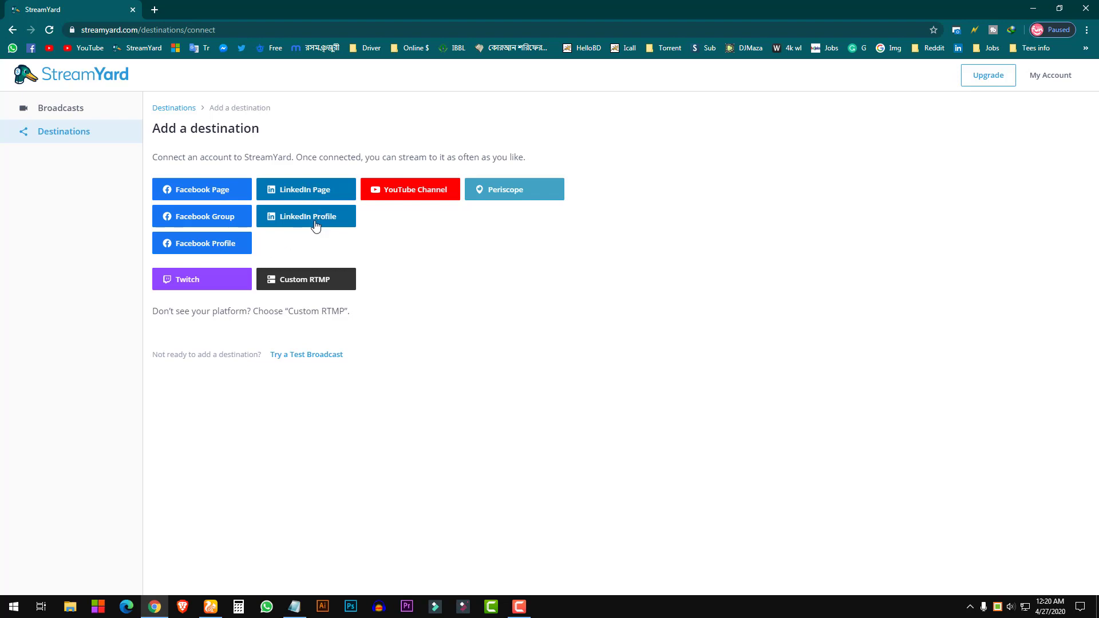
- Pick YouTube Channel and allow StreamYard access on the Google consent page
left_click(408, 196)
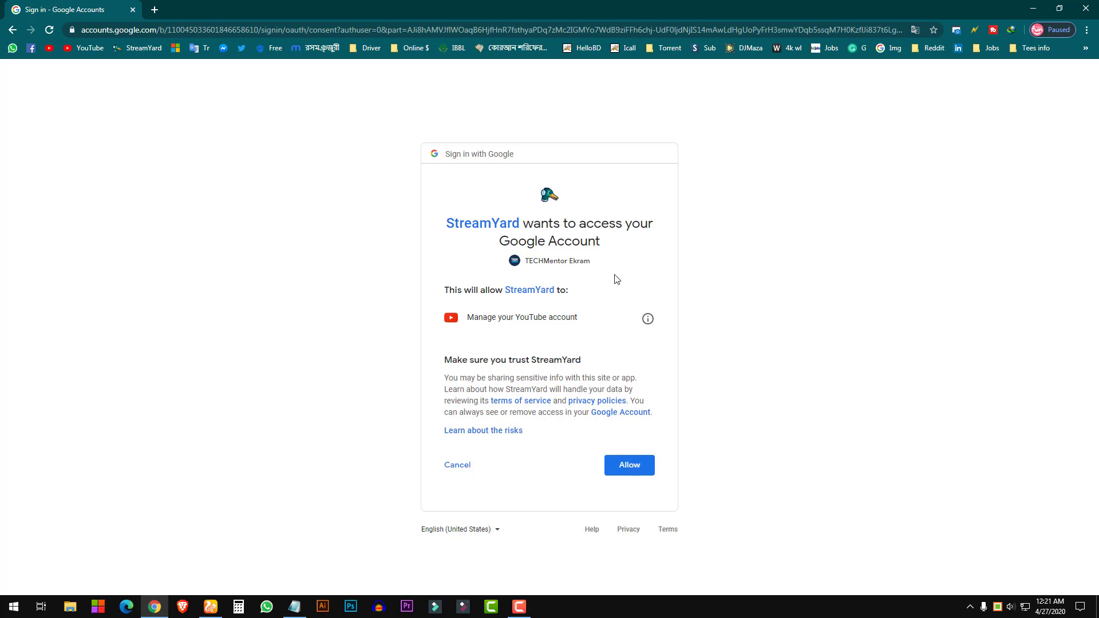
left_click(629, 466)
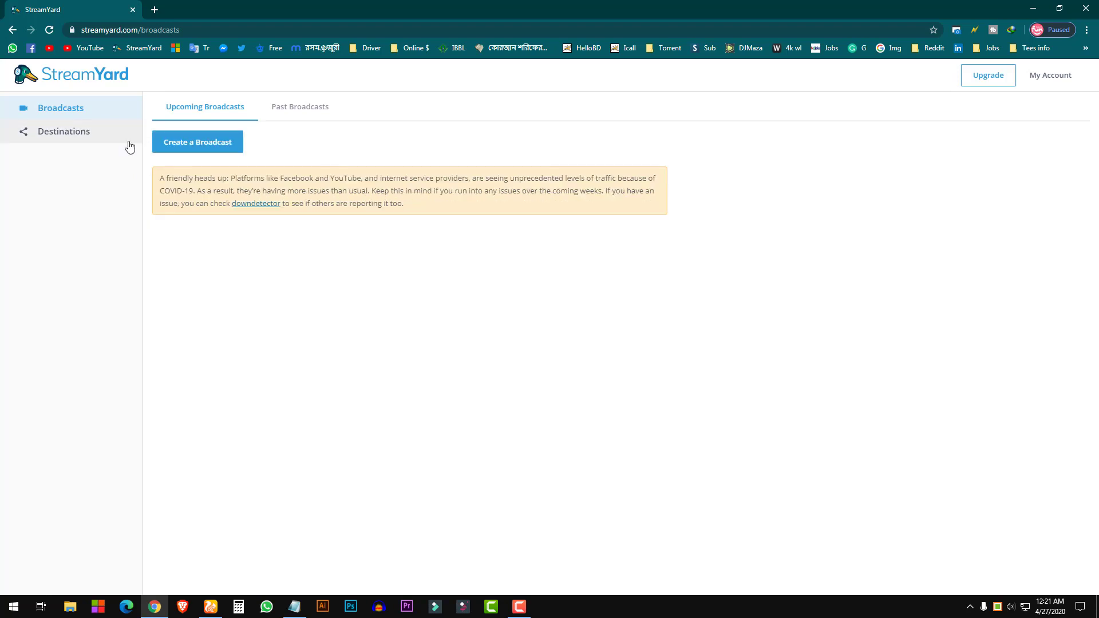
- Check the YouTube channel under Destinations, then start a new broadcast from Broadcasts
left_click(64, 136)
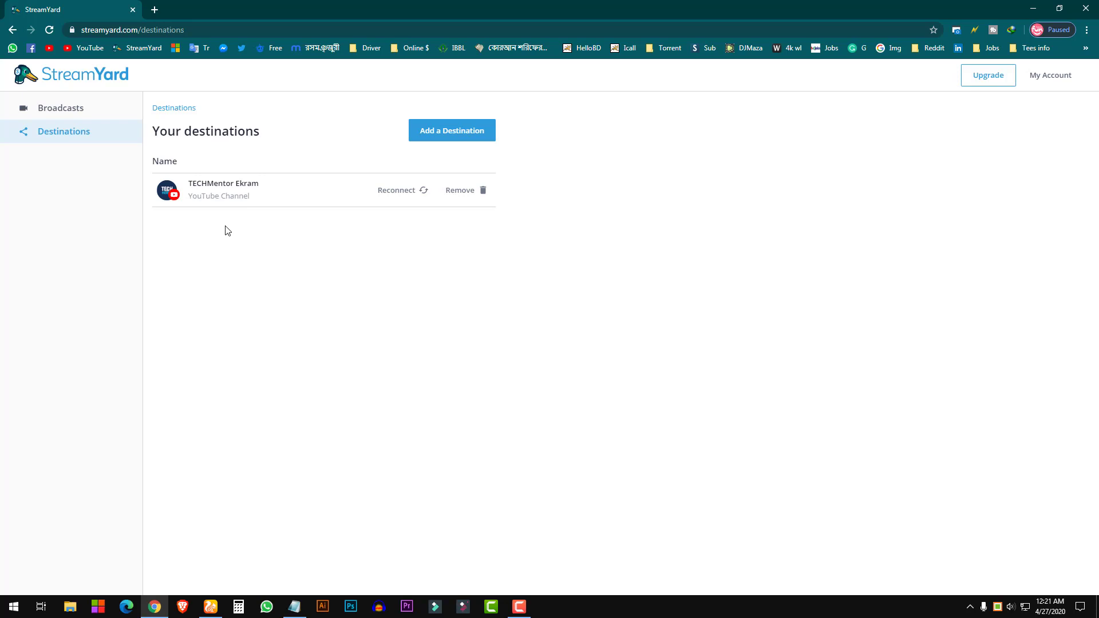
left_click(81, 110)
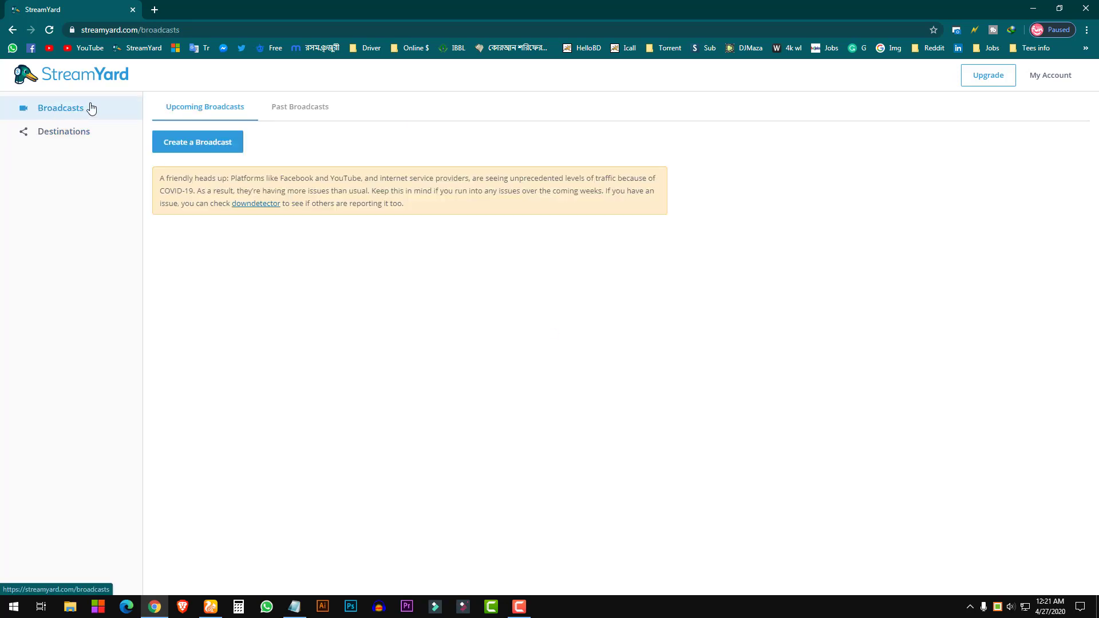
left_click(202, 147)
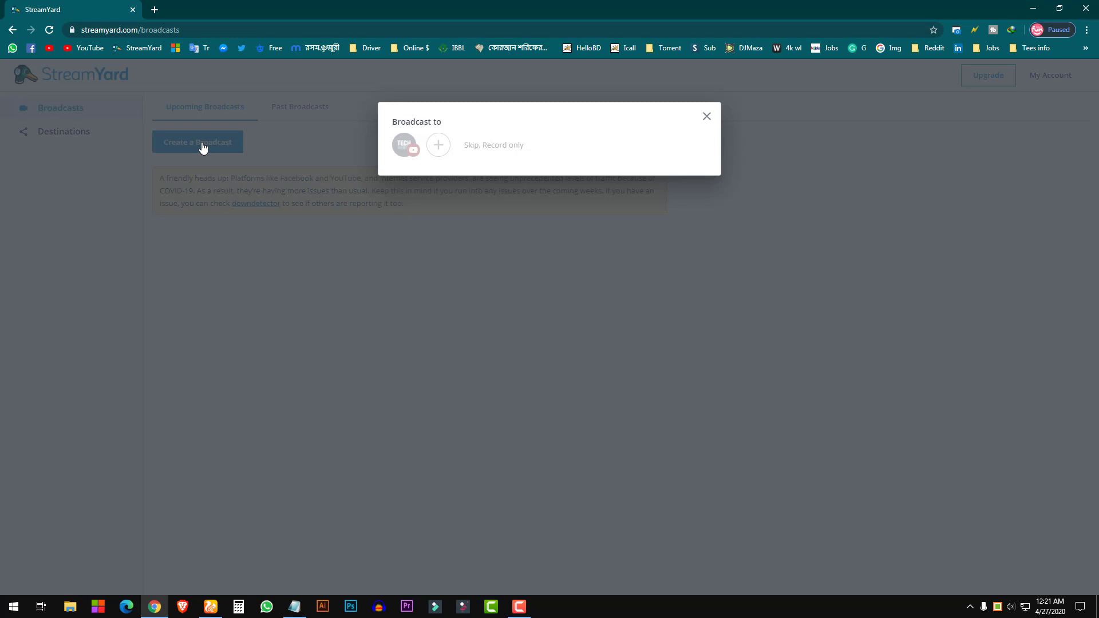
- Target the YouTube channel, title the broadcast 'সকলকেআমার লাইভে স্বাগতম', and set privacy to Public
left_click(405, 148)
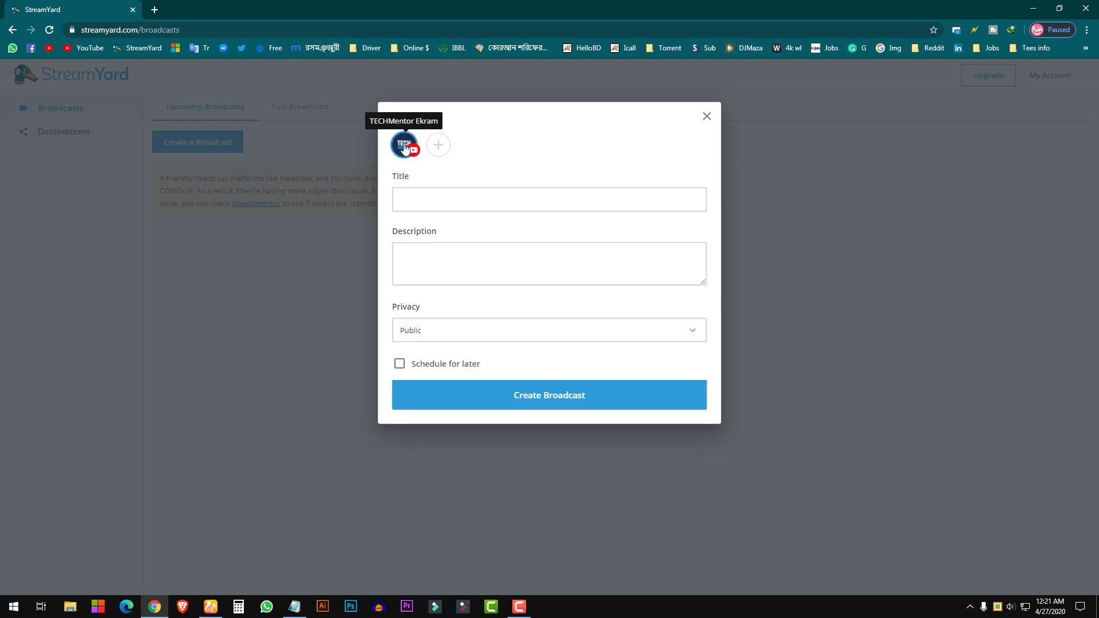
left_click(428, 202)
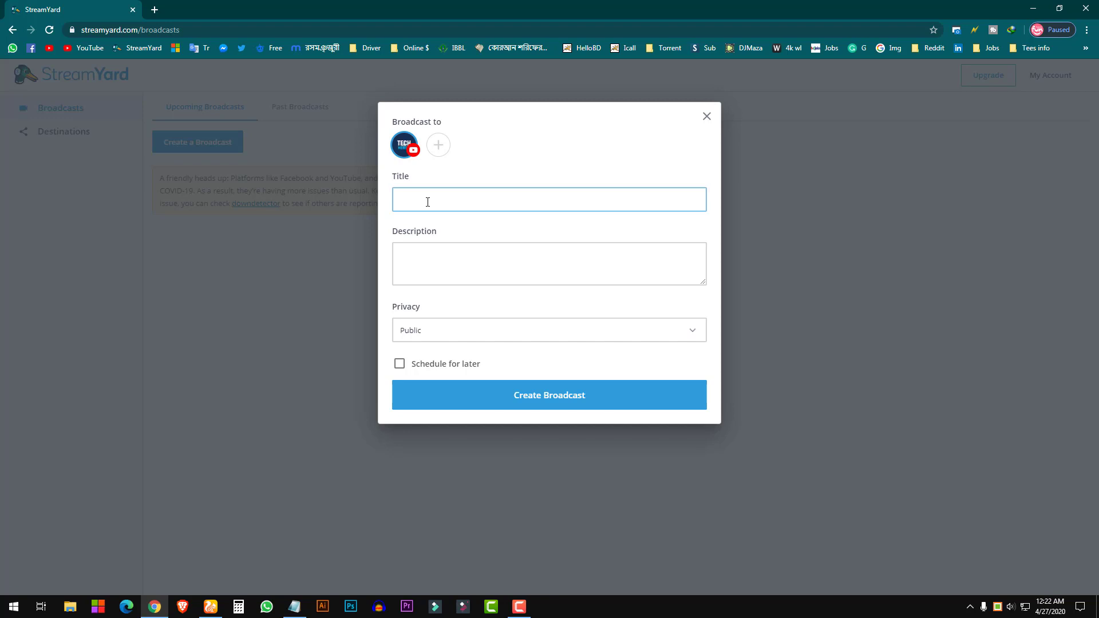
type("সকলকেআমার লাইভে স্ব")
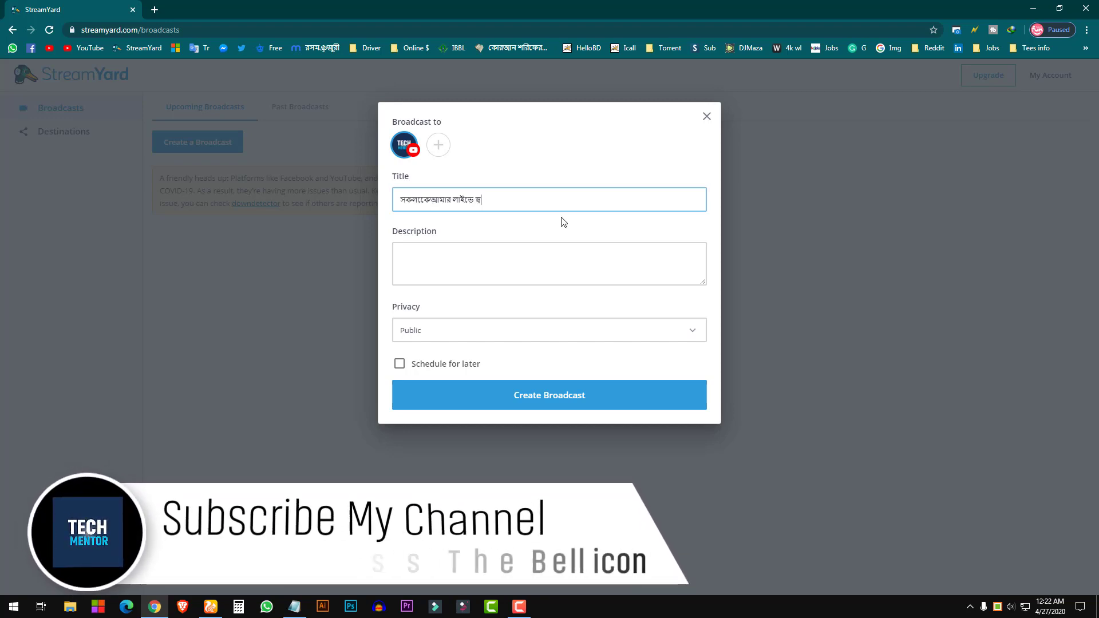
type("াগতম")
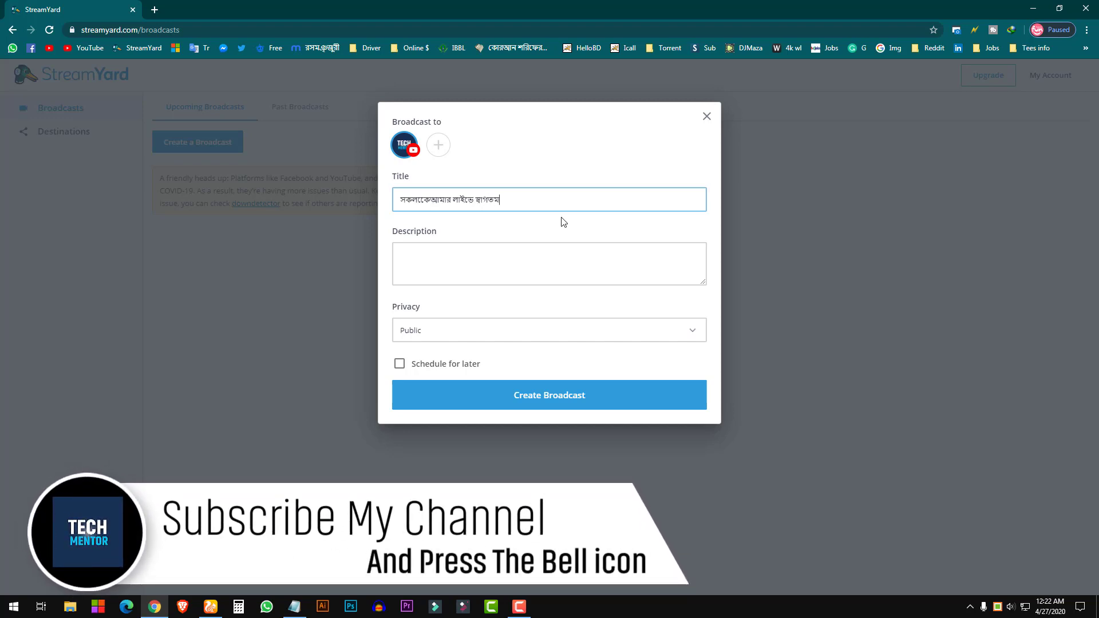
left_click(451, 261)
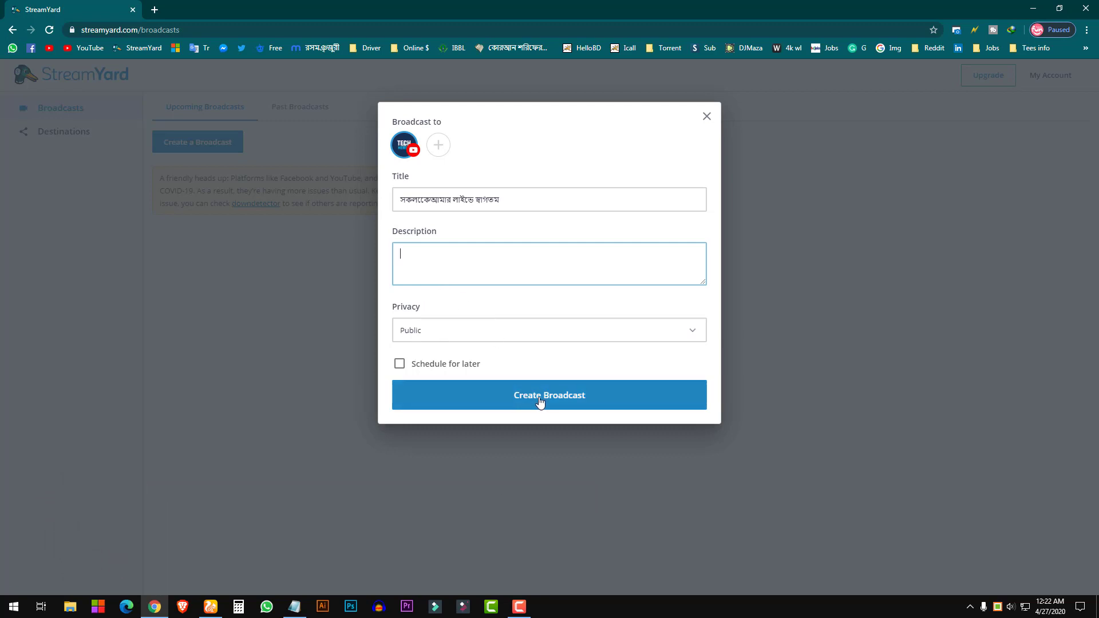
left_click(424, 333)
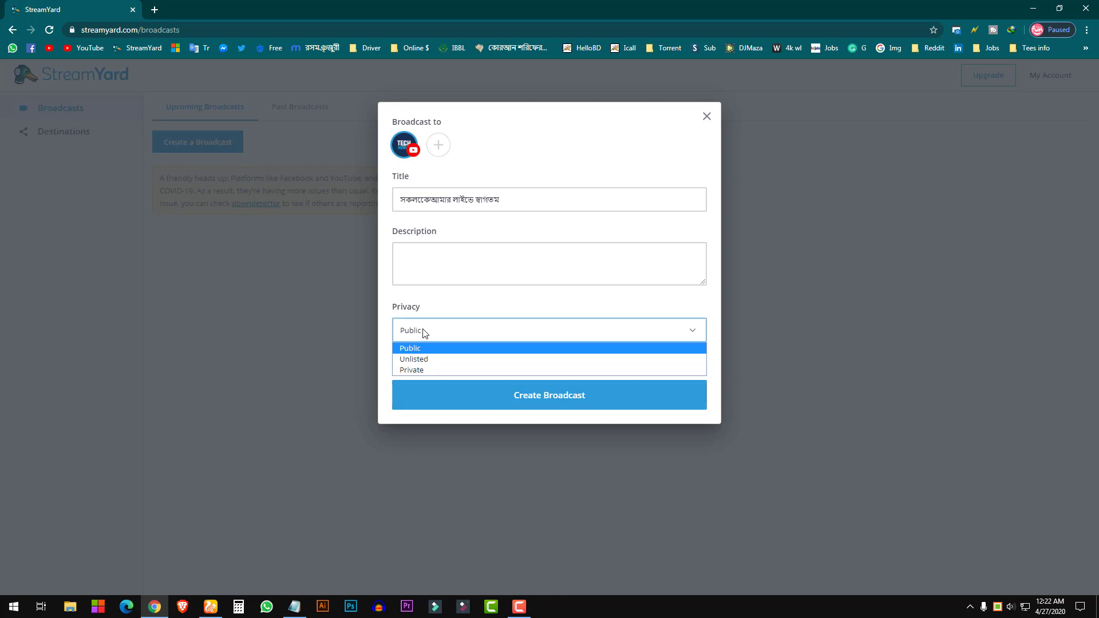
left_click(446, 348)
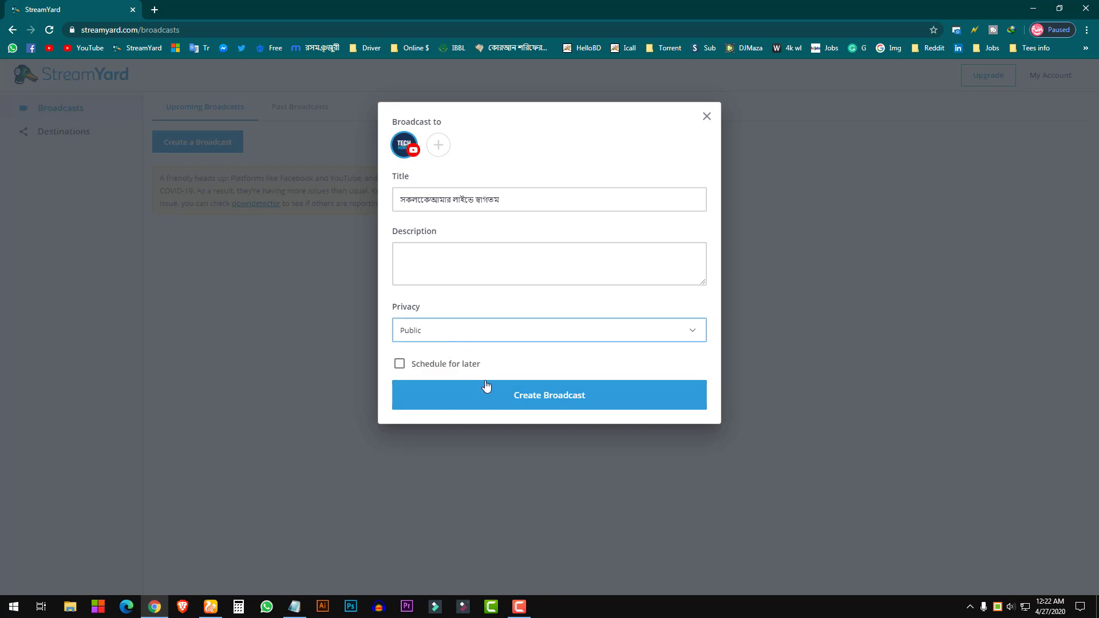
- Create the Public YouTube broadcast with the Bengali title
left_click(514, 399)
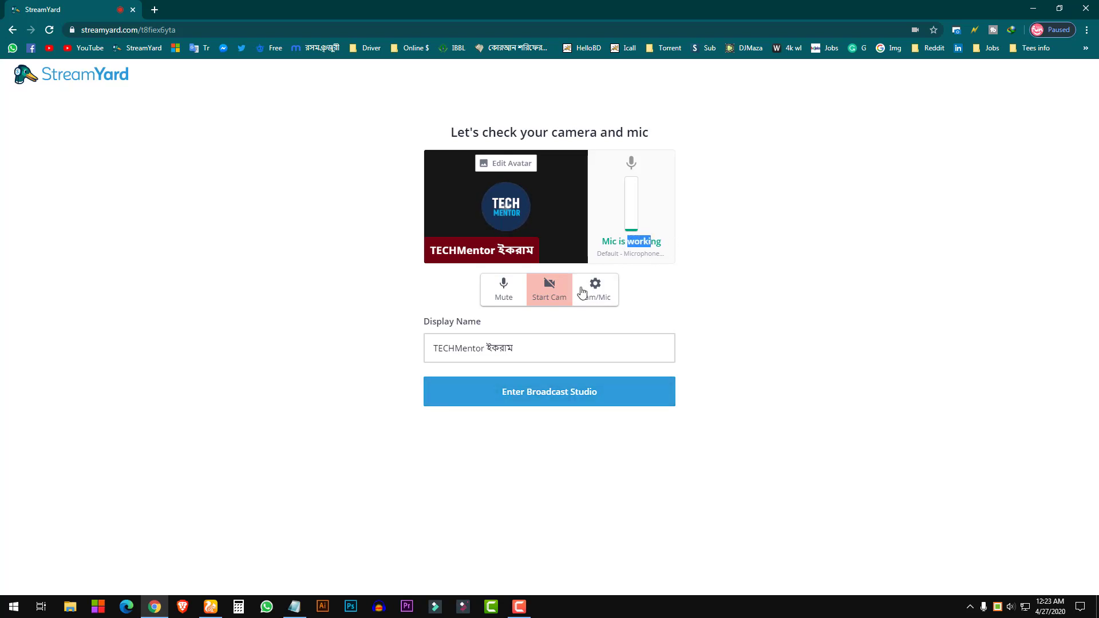
left_click(519, 166)
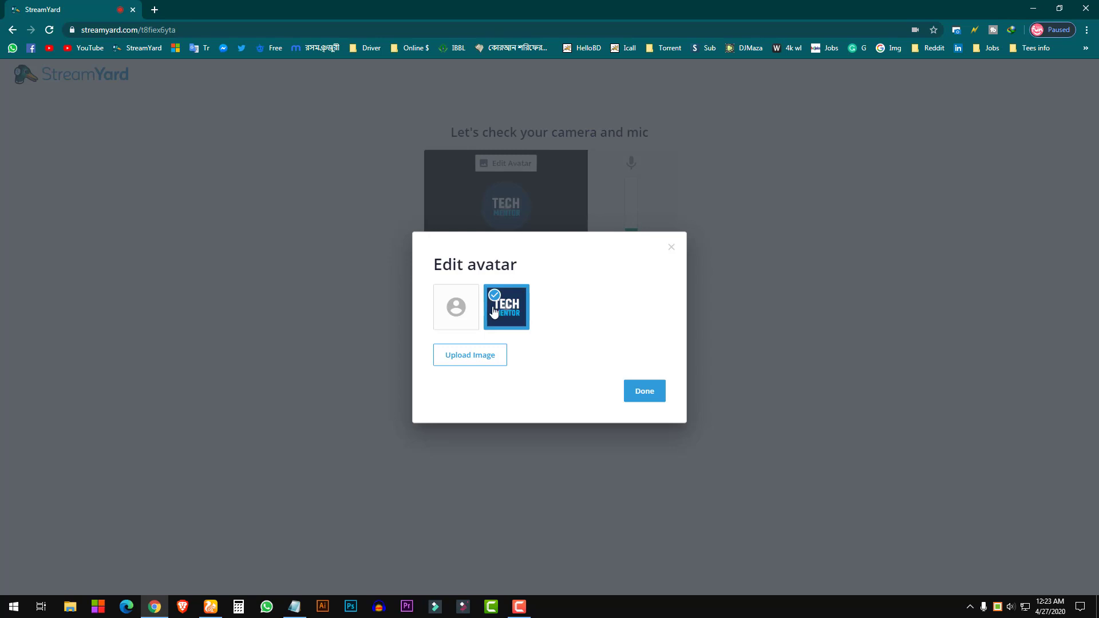
left_click(453, 363)
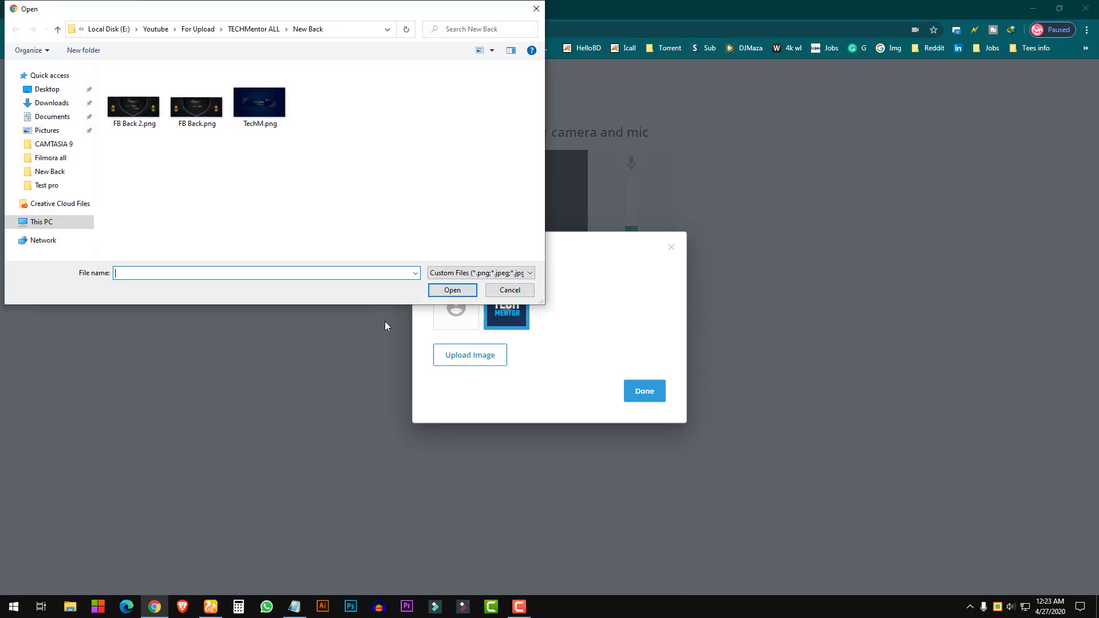
left_click(500, 292)
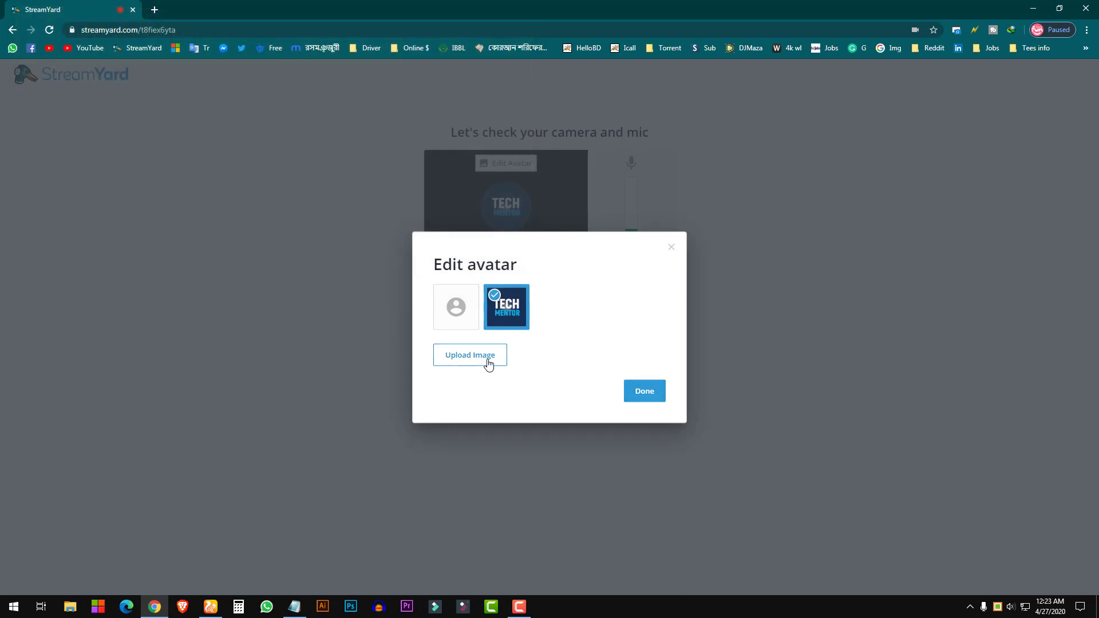
left_click(636, 387)
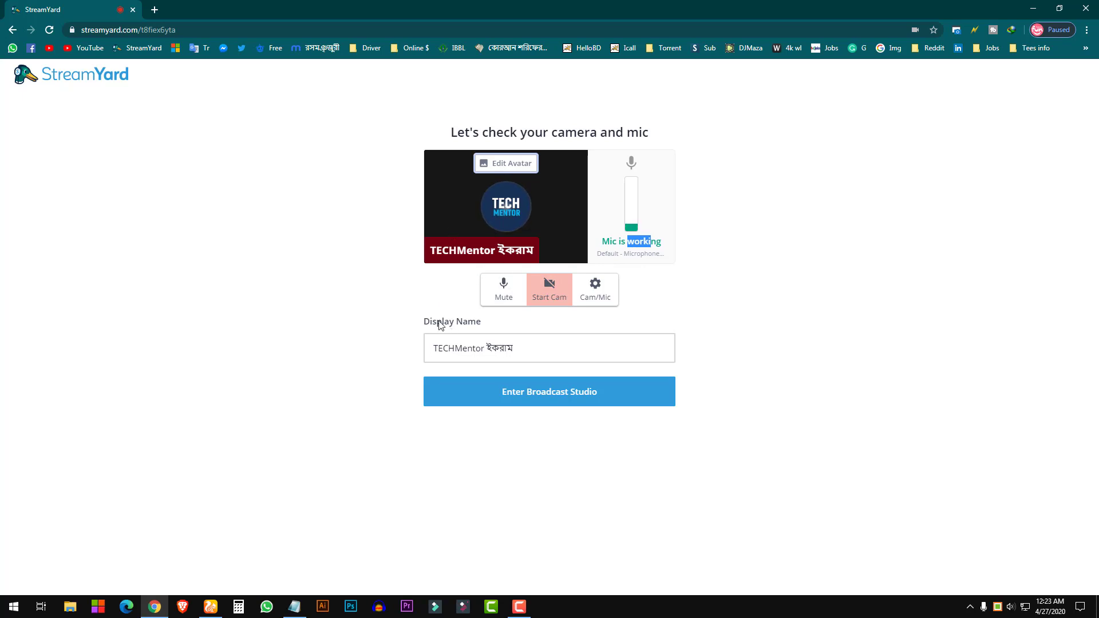
- Try a new display name, restore the original TECHMentor display name, and enter the broadcast studio
left_click_drag(433, 348, 539, 349)
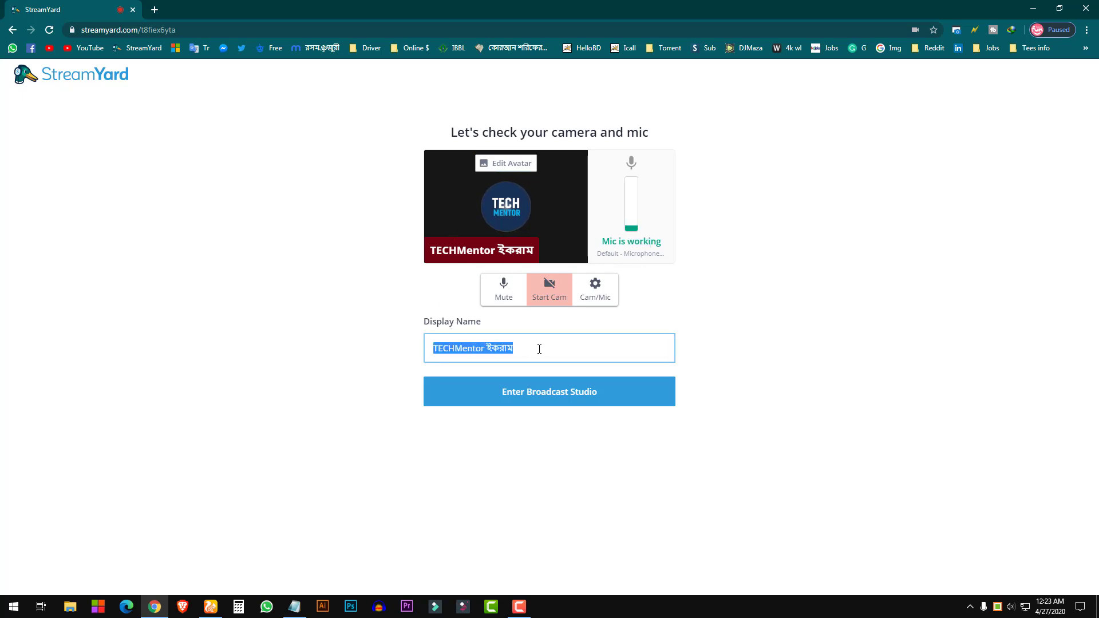
key("BackSpace")
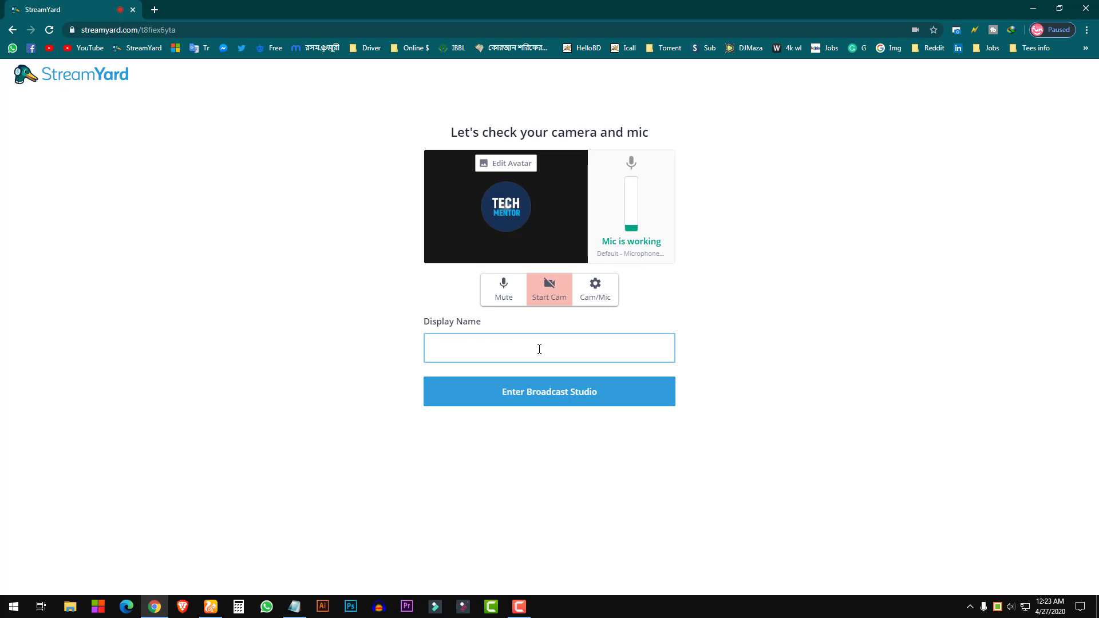
type("ইকরাম")
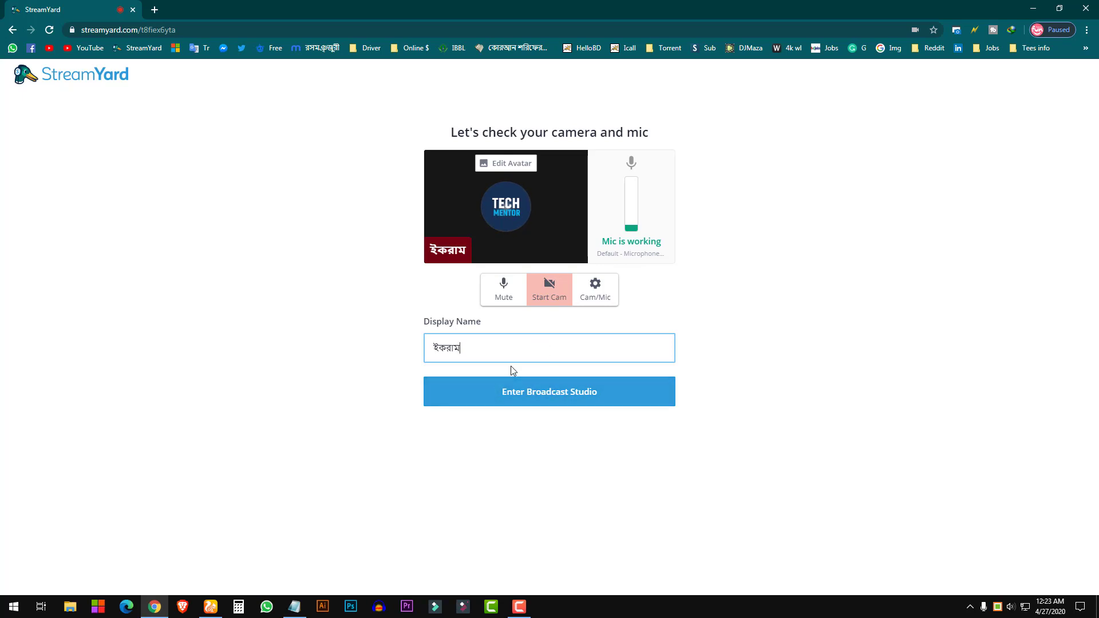
key("BackSpace")
key("BackSpace")
key("BackSpace")
key("BackSpace")
key("BackSpace")
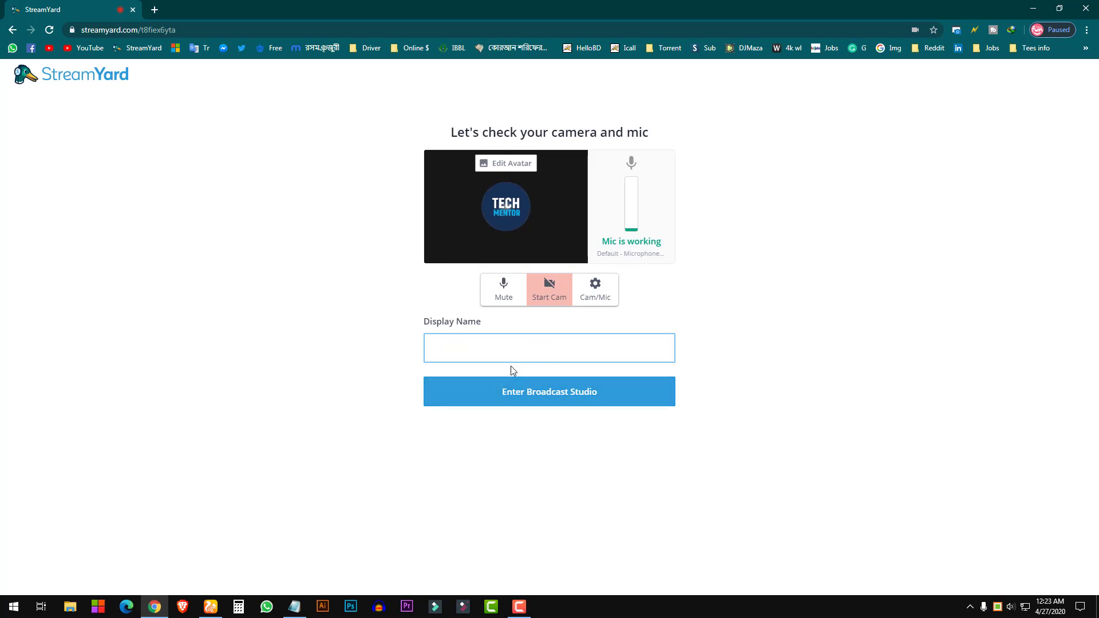
key("ctrl+z")
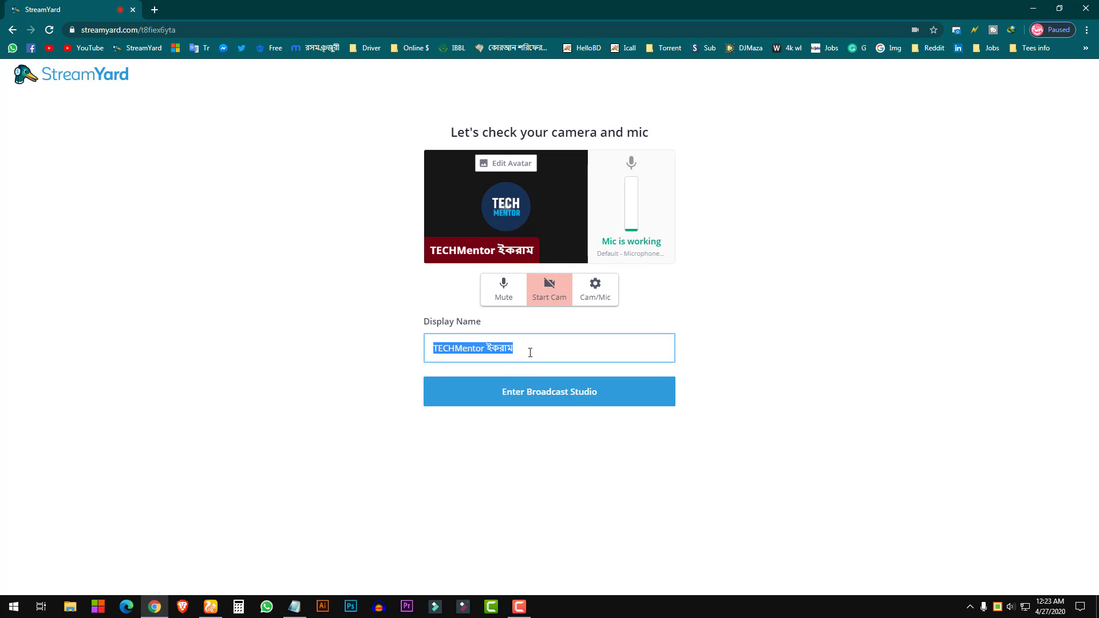
left_click(530, 352)
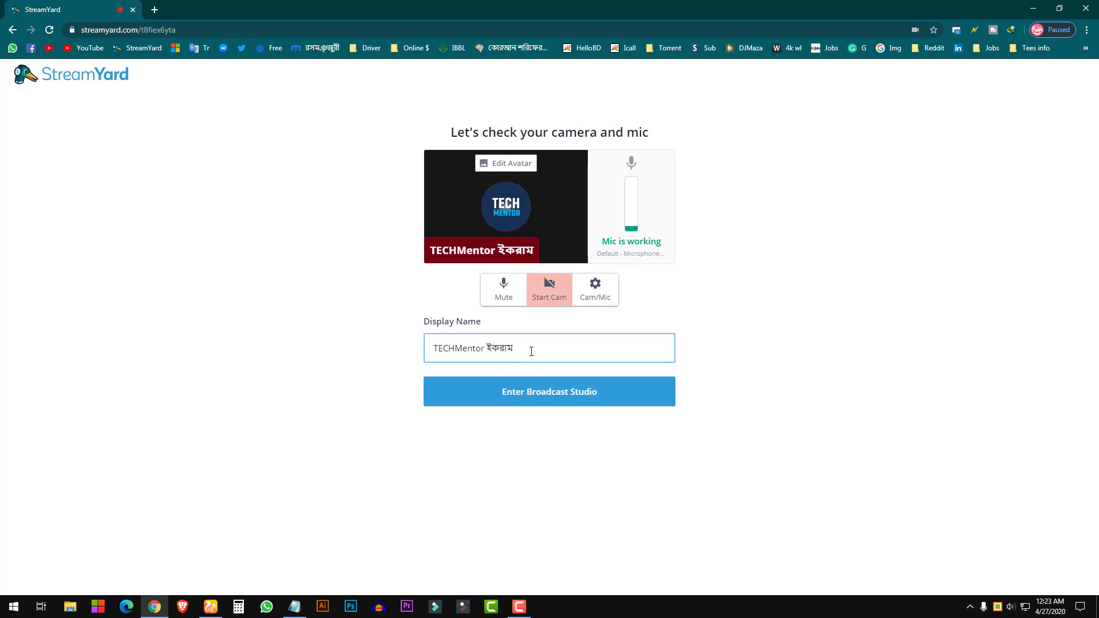
left_click(548, 395)
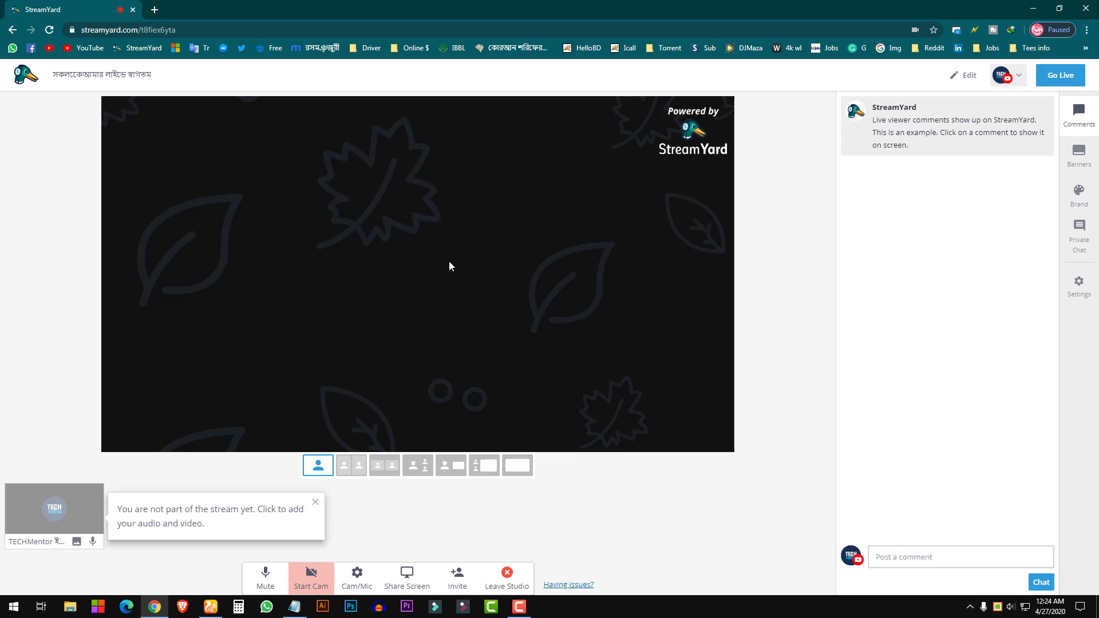
- Add the TECHMentor participant to the stream and toggle the microphone mute and unmute
mouse_move(46, 537)
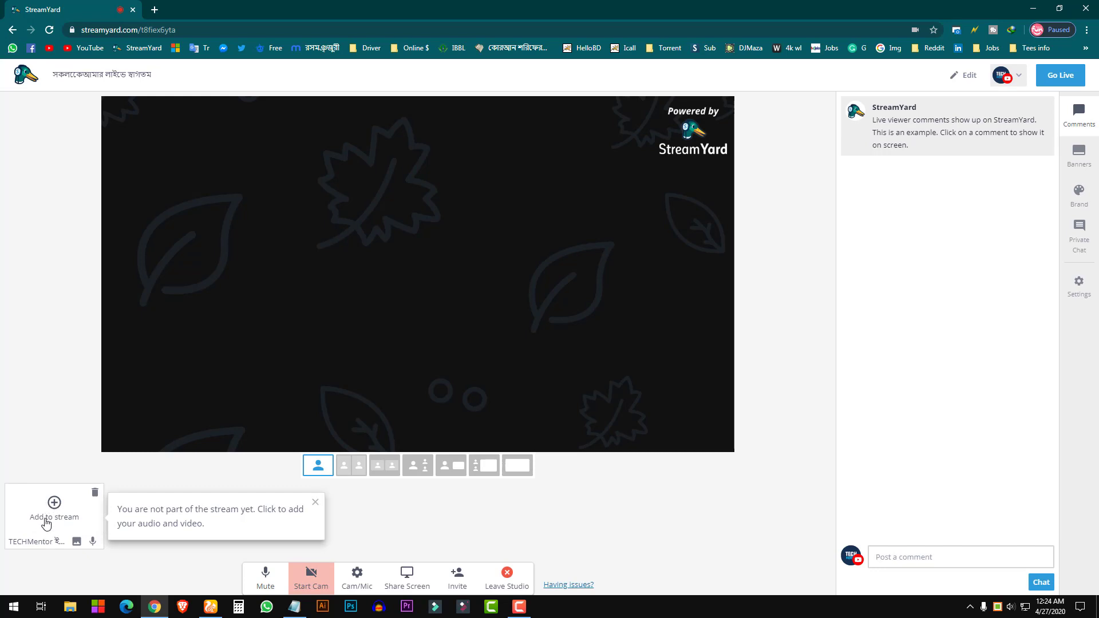
mouse_move(51, 512)
left_click(54, 503)
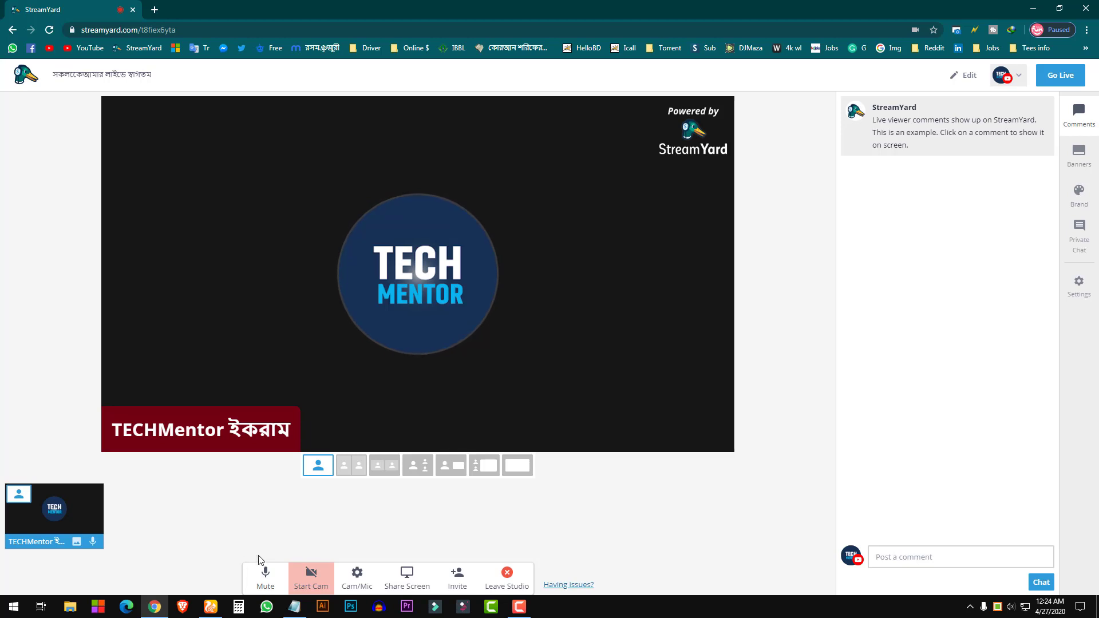
left_click(266, 579)
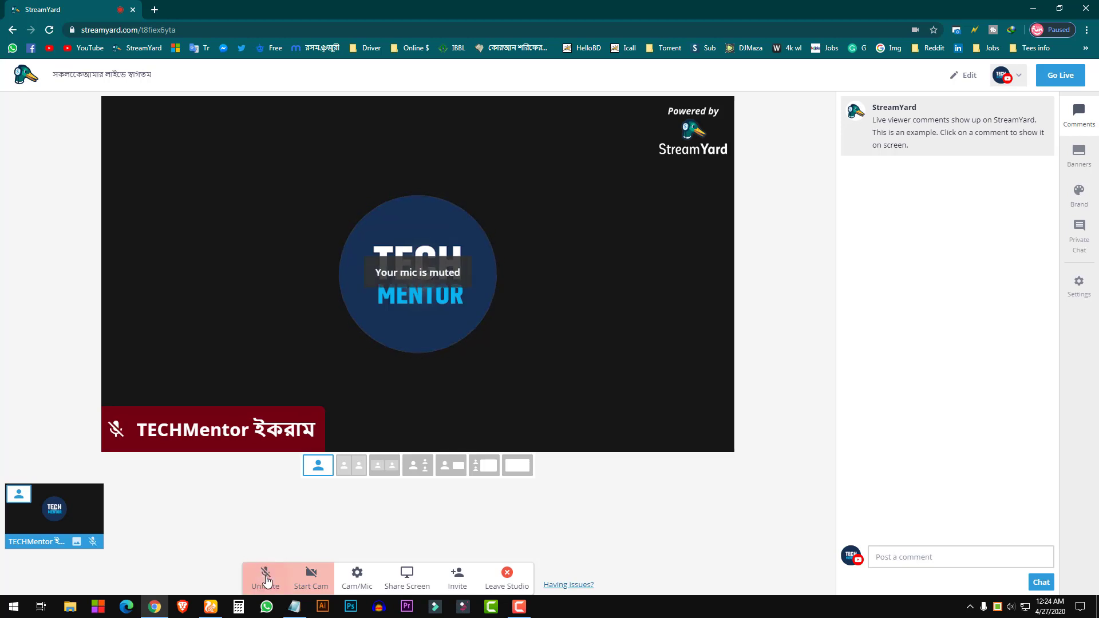
left_click(267, 579)
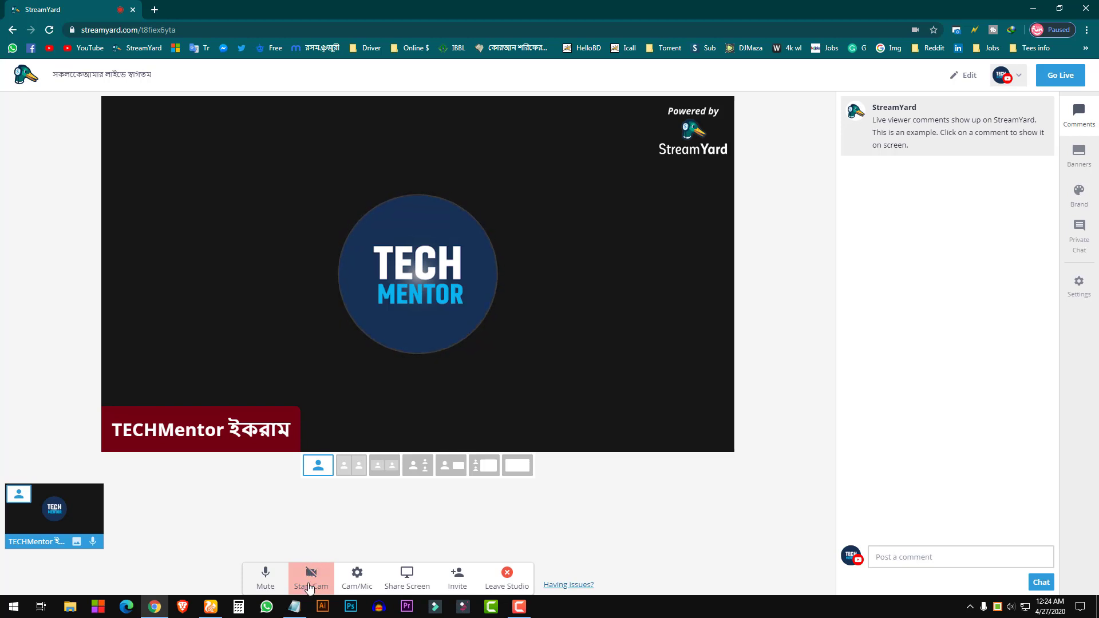
- Review the camera resolution options and Guests settings, then bring up the screen sharing tips
left_click(364, 577)
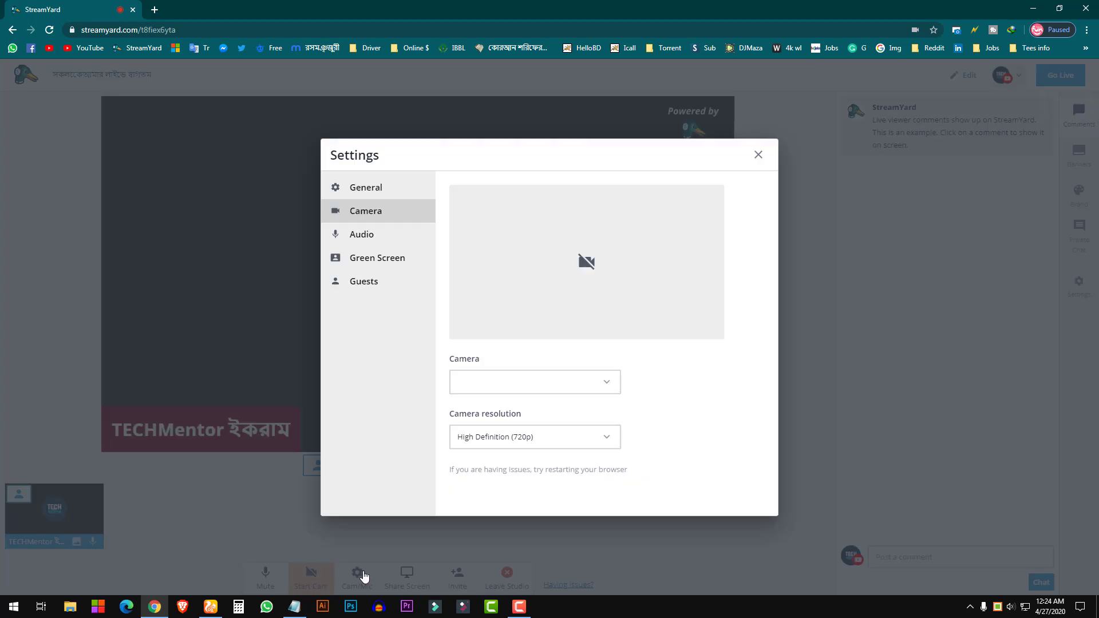
left_click(511, 441)
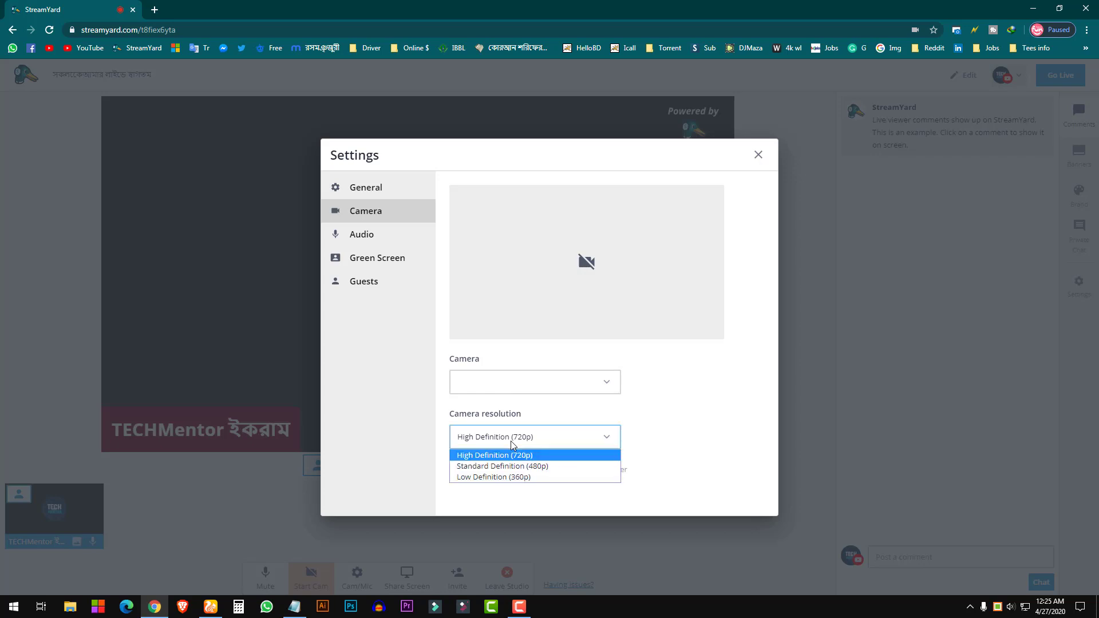
left_click(363, 281)
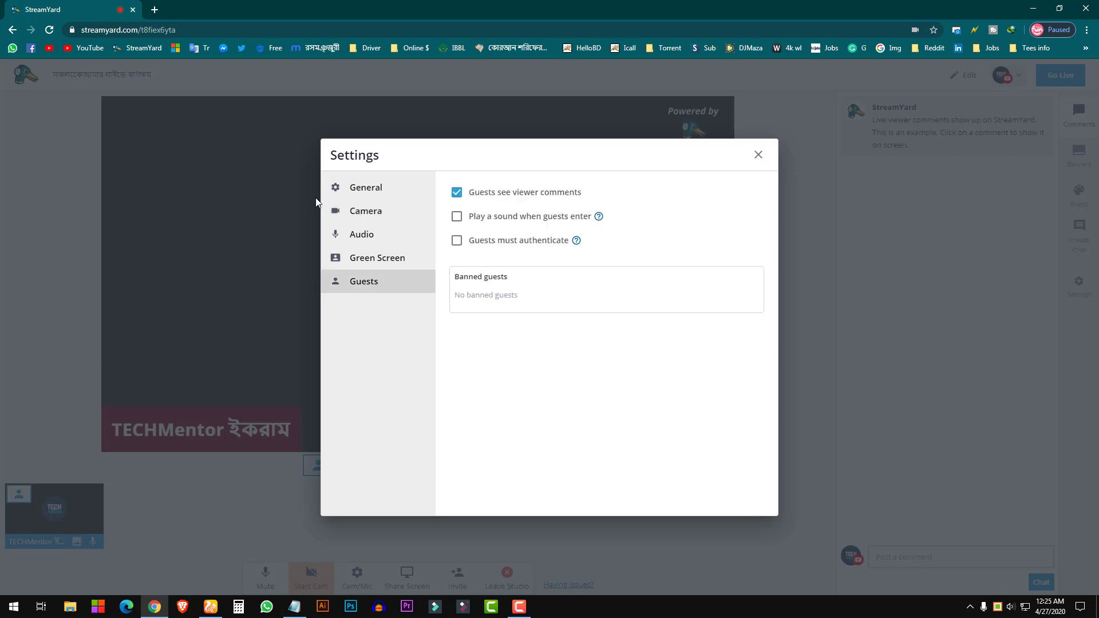
left_click(759, 156)
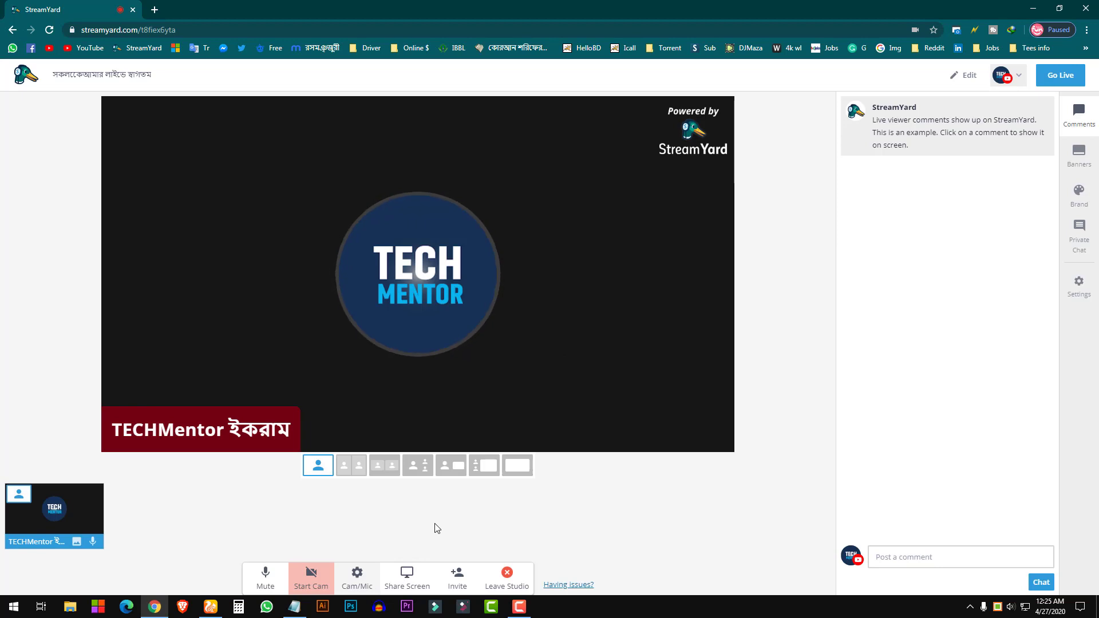
left_click(410, 580)
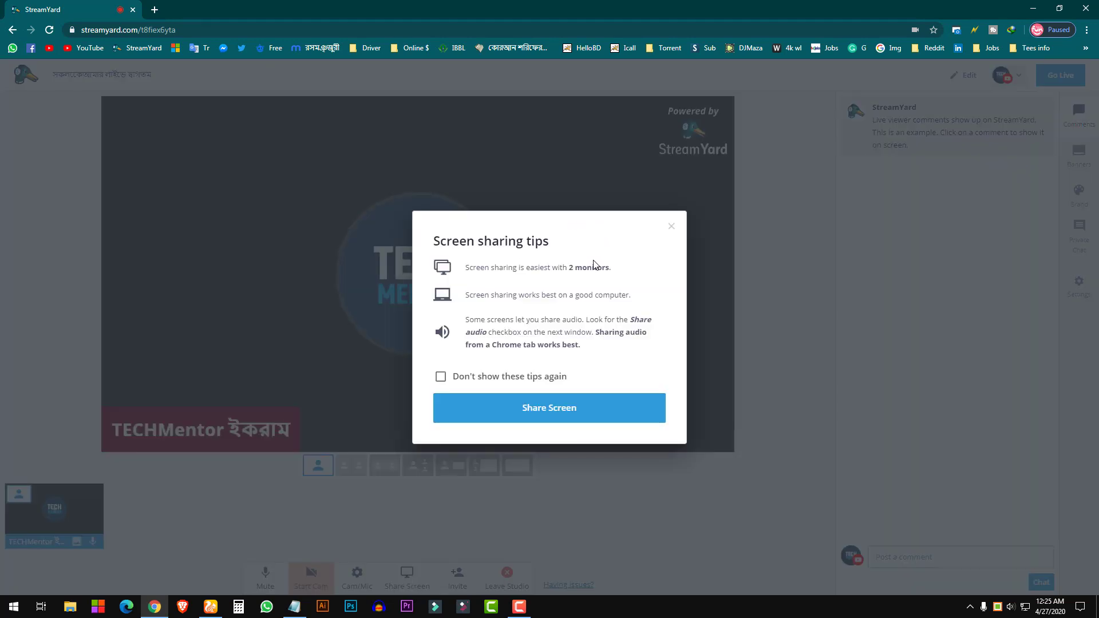